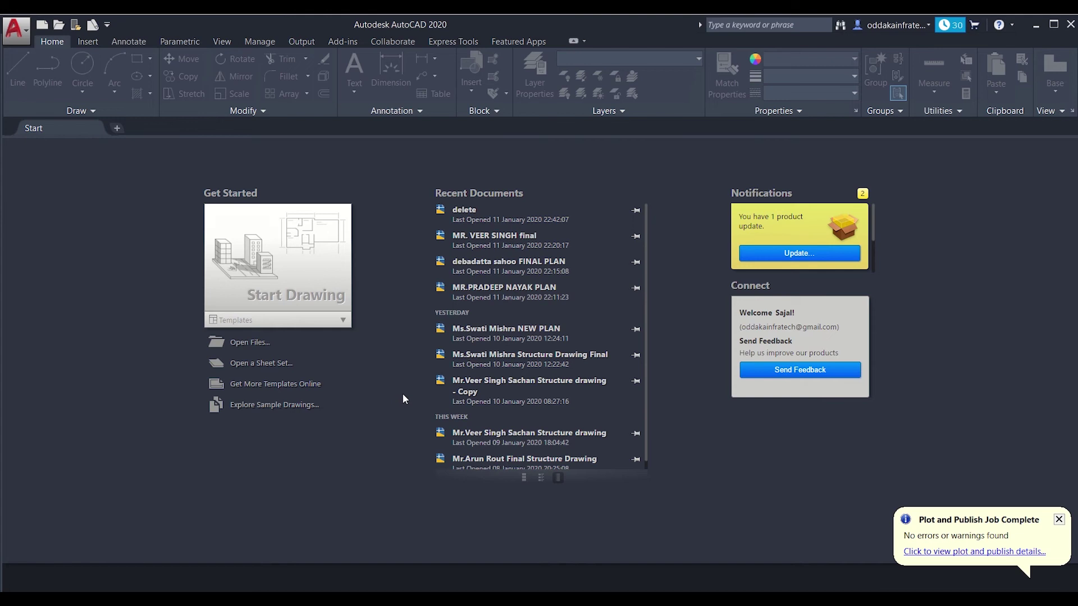
Start a new blank drawing (Drawing3) from the Start tab.
click(264, 270)
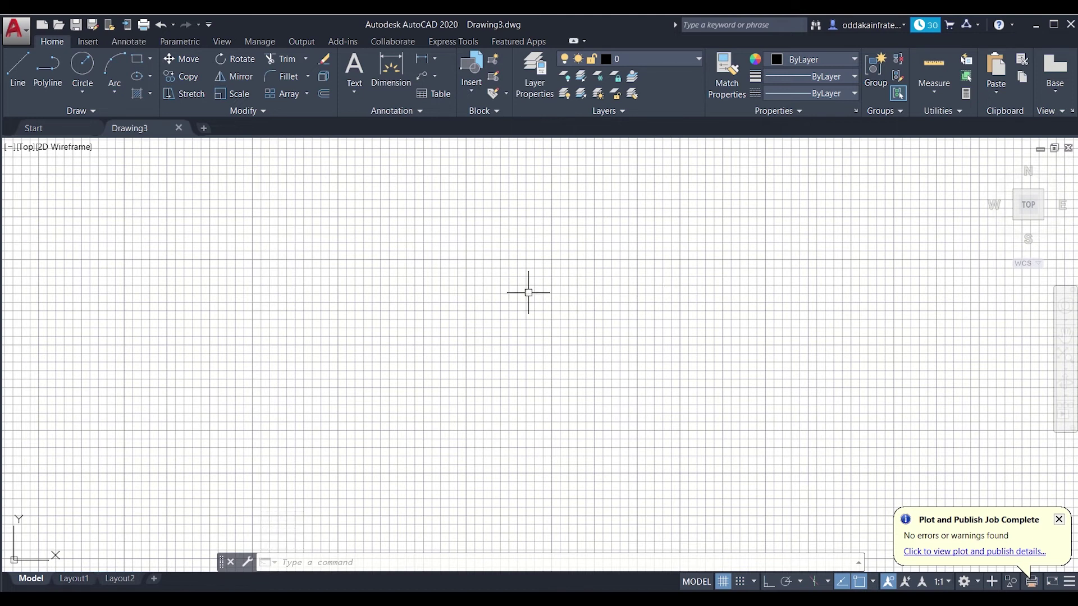
Turn off the background grid display with F7.
key(F7)
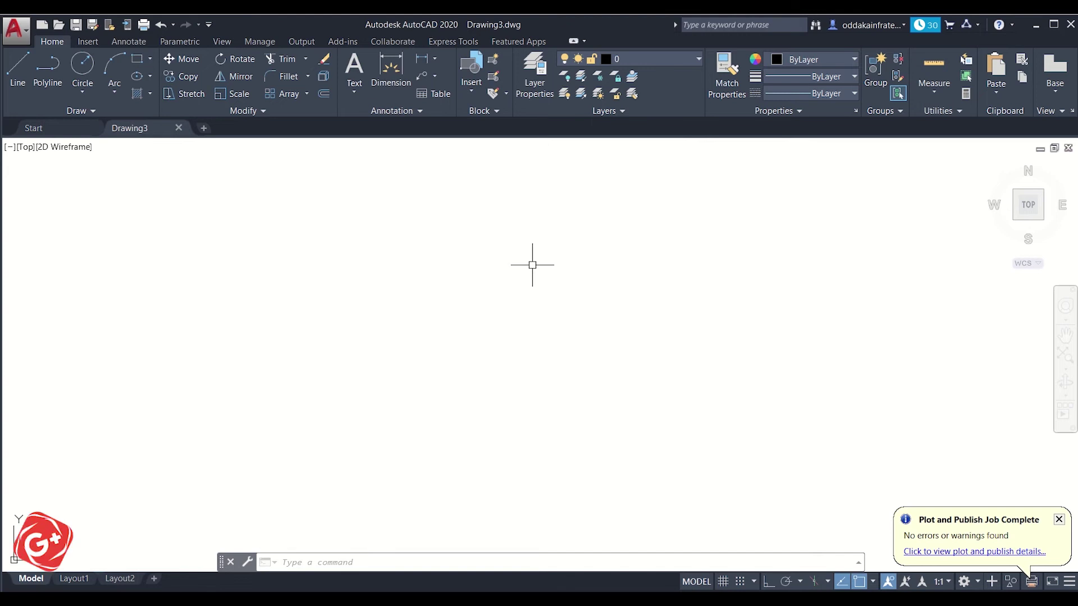
Use UN to set Architectural length units, 0'-0" precision and Feet insertion scale, confirming the change.
text(u)
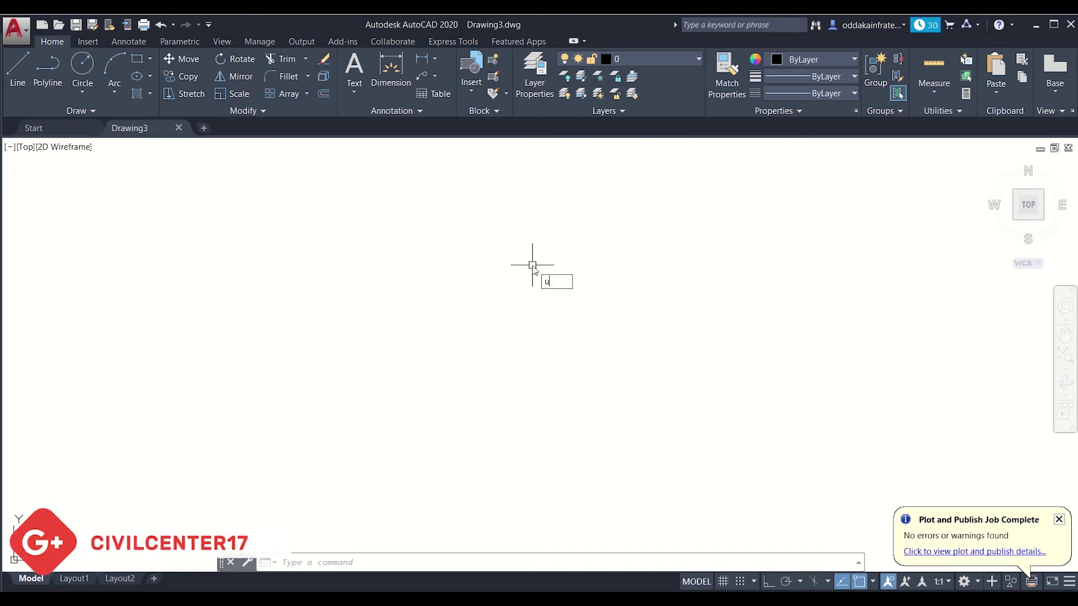
text(n)
key(Return)
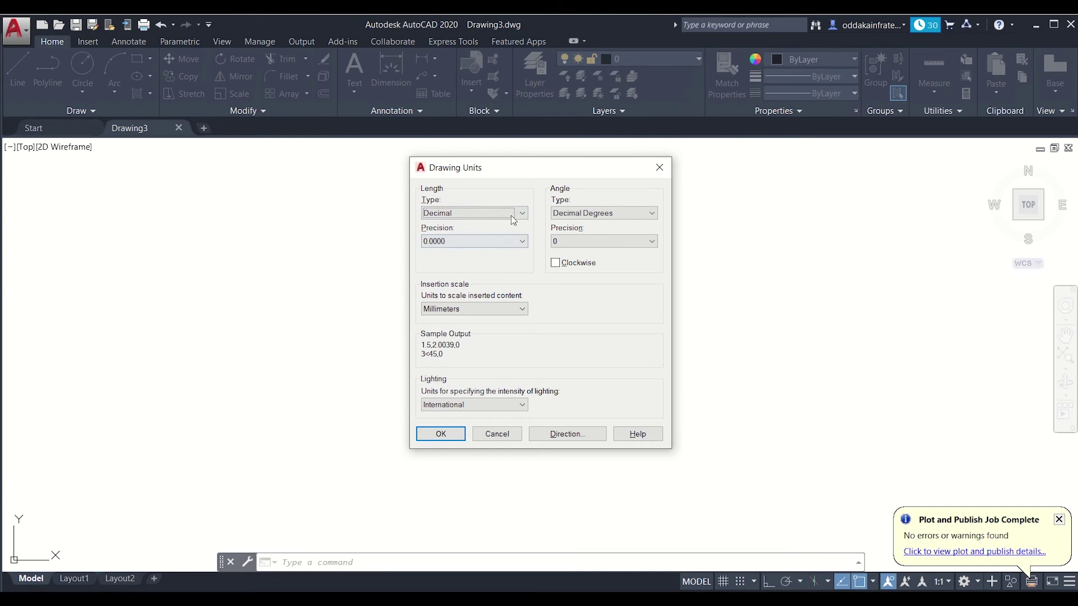
click(512, 214)
click(510, 233)
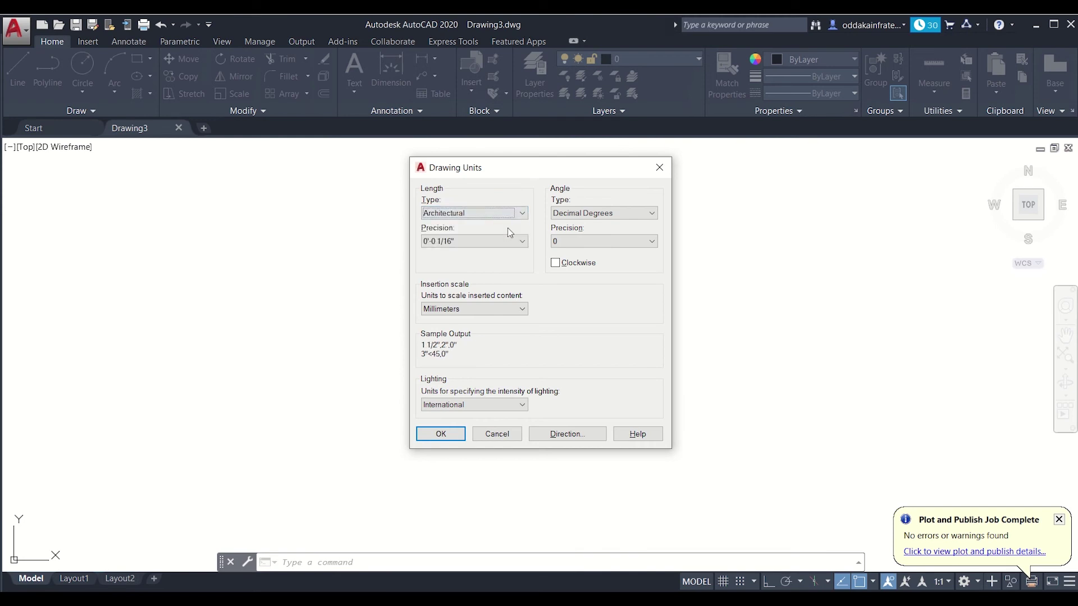
click(507, 242)
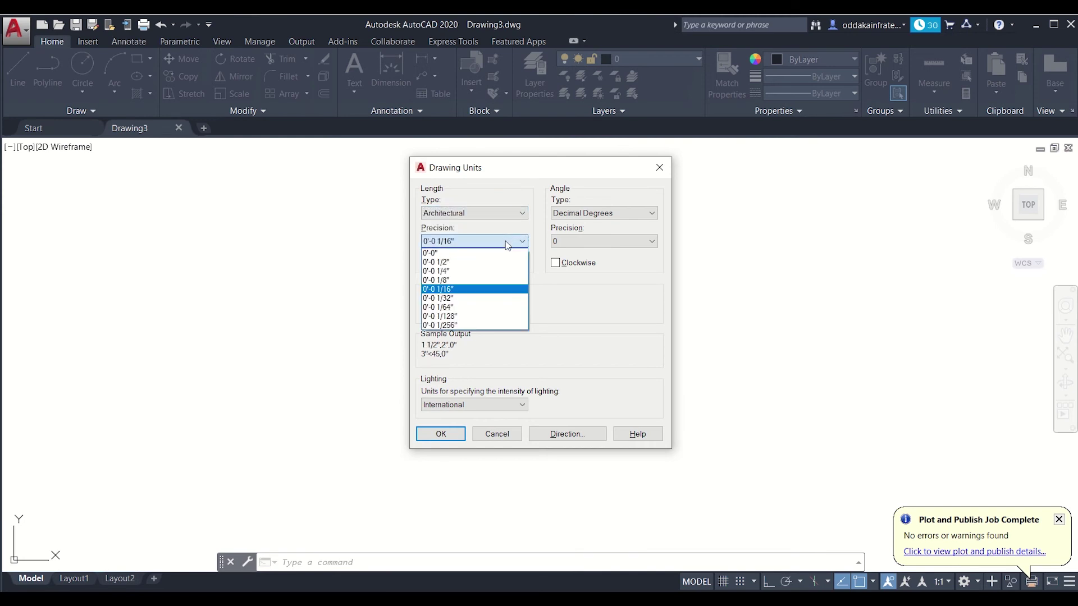
click(503, 253)
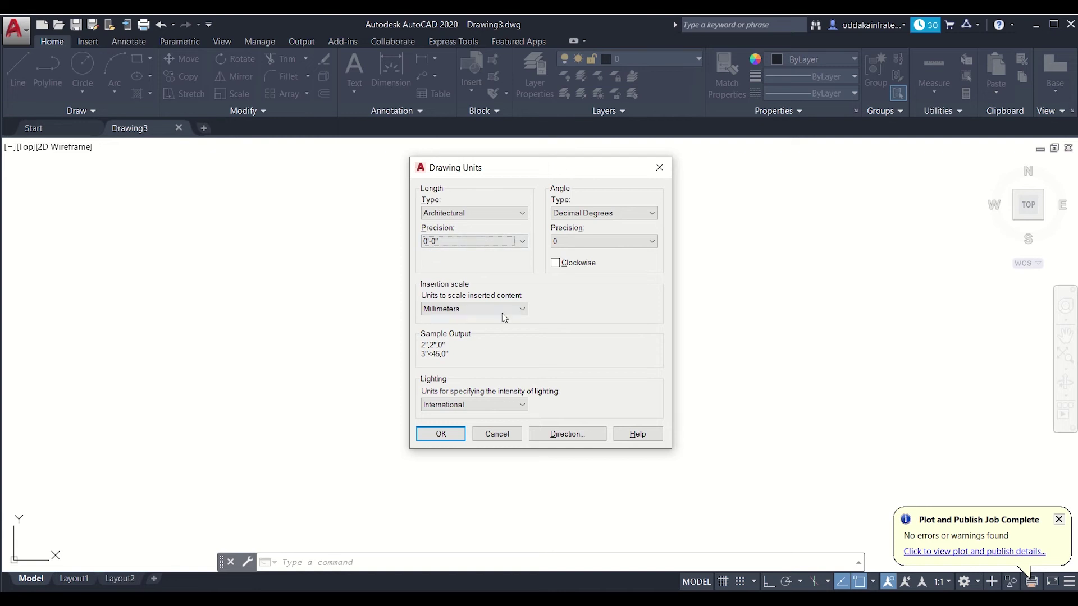
click(483, 312)
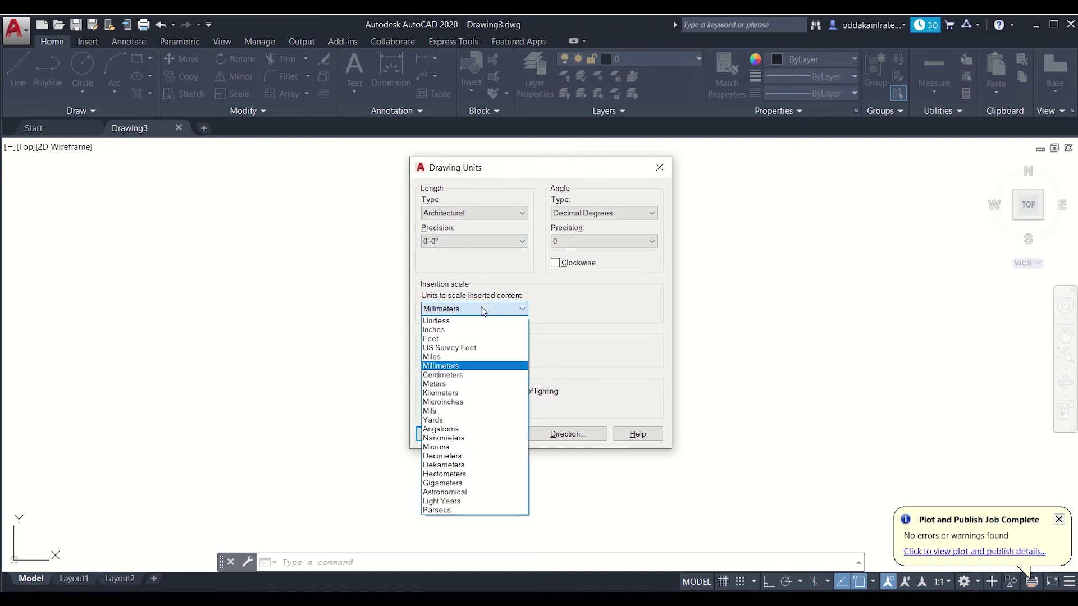
click(467, 340)
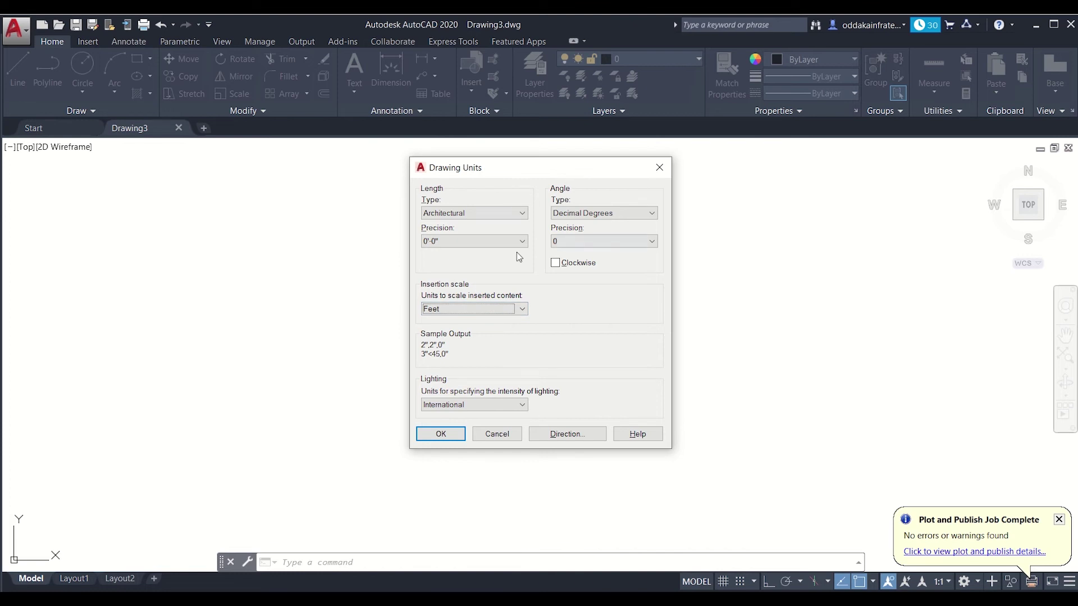
click(443, 431)
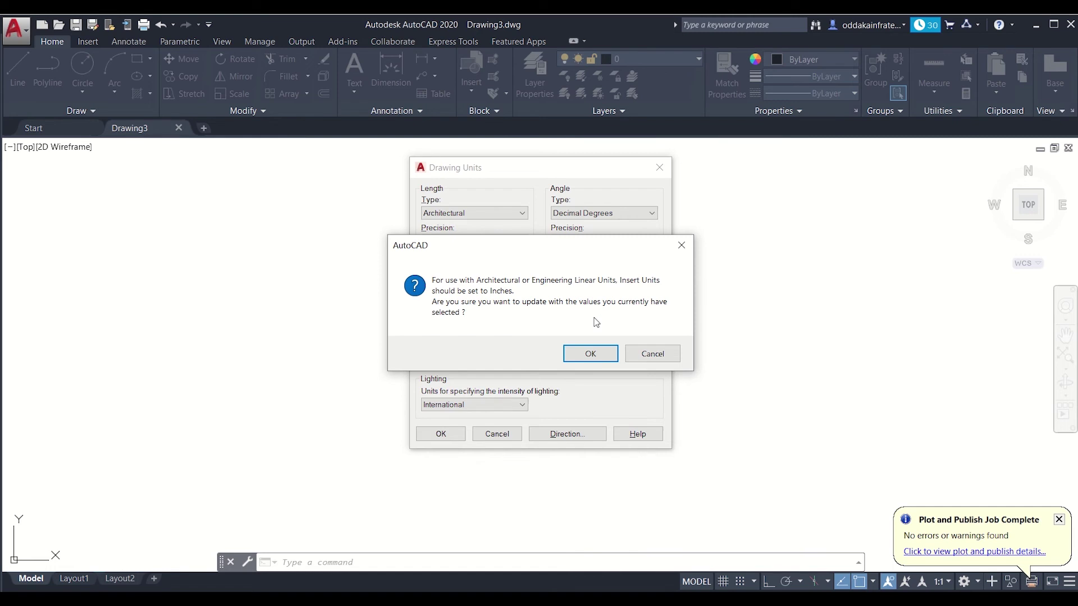
click(577, 359)
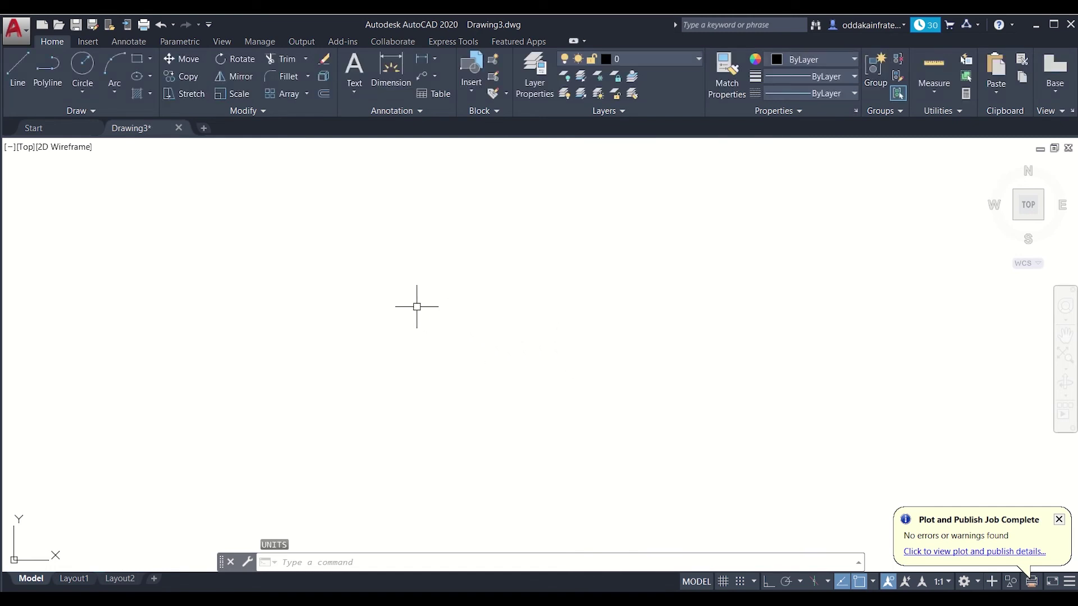
Give the Standard text style Times New Roman font at 10" height, make it current and save.
click(130, 43)
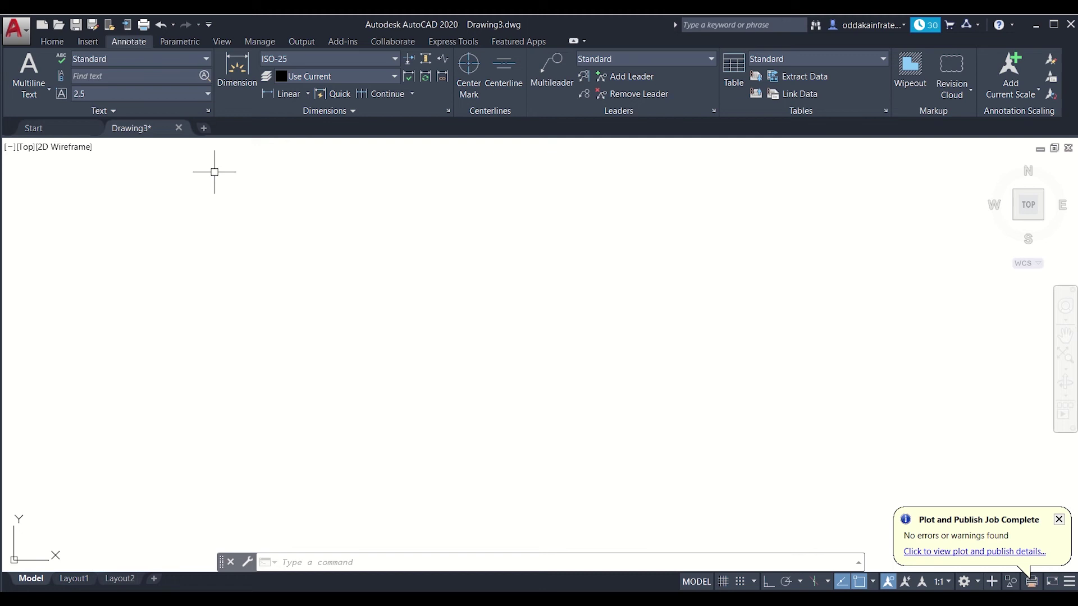
click(208, 112)
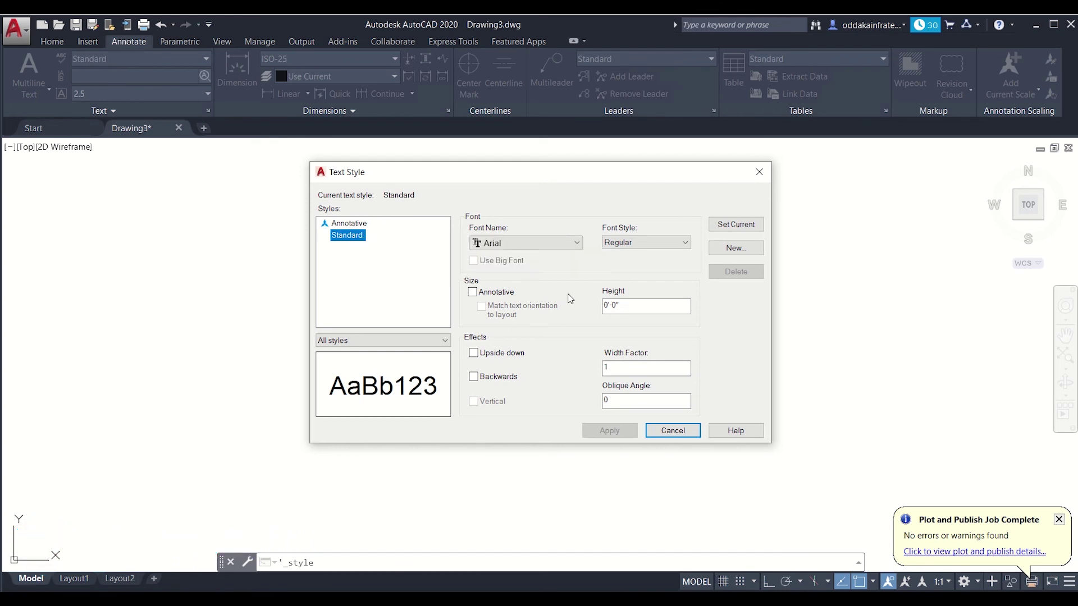
click(562, 245)
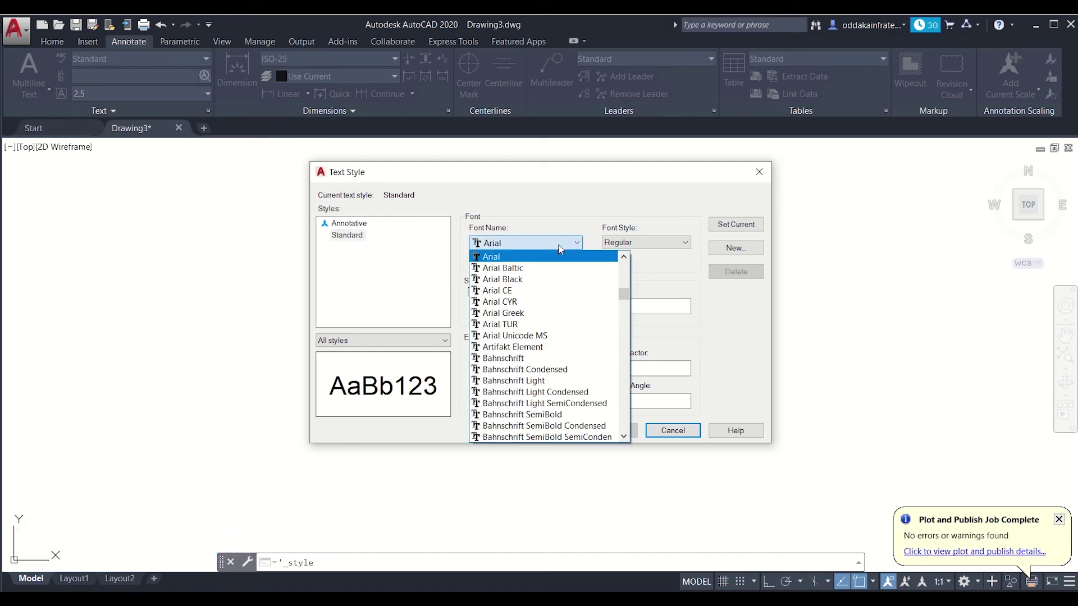
key(t)
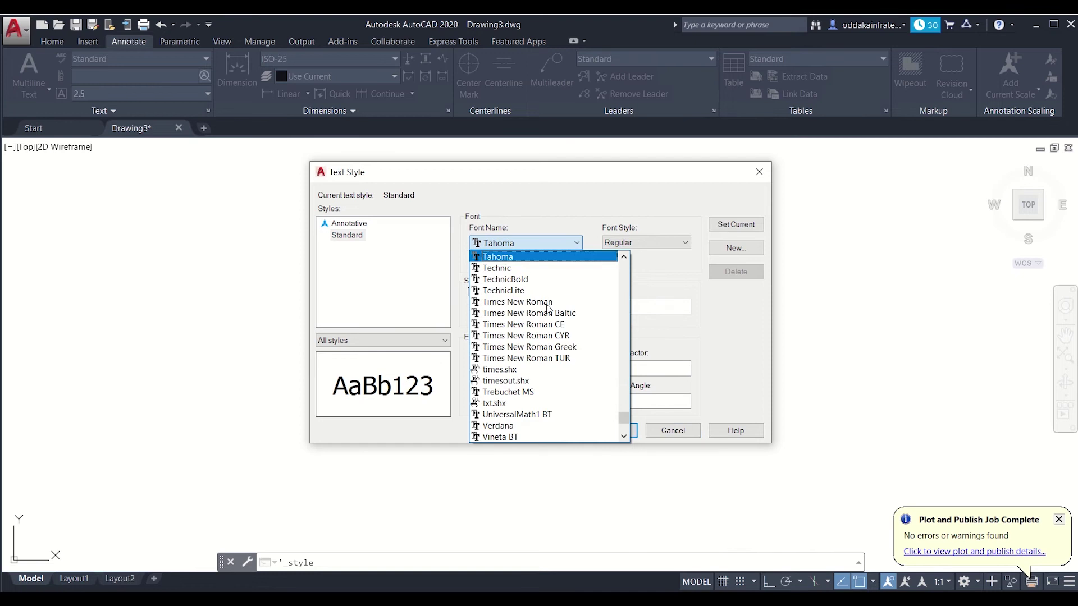
click(550, 303)
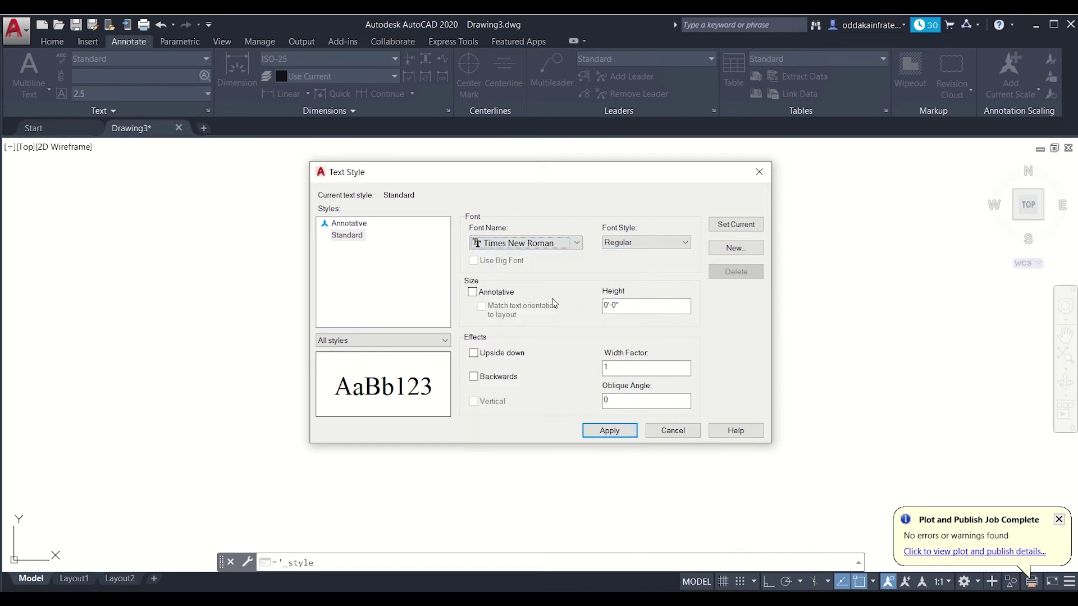
click(627, 305)
drag(629, 304, 579, 313)
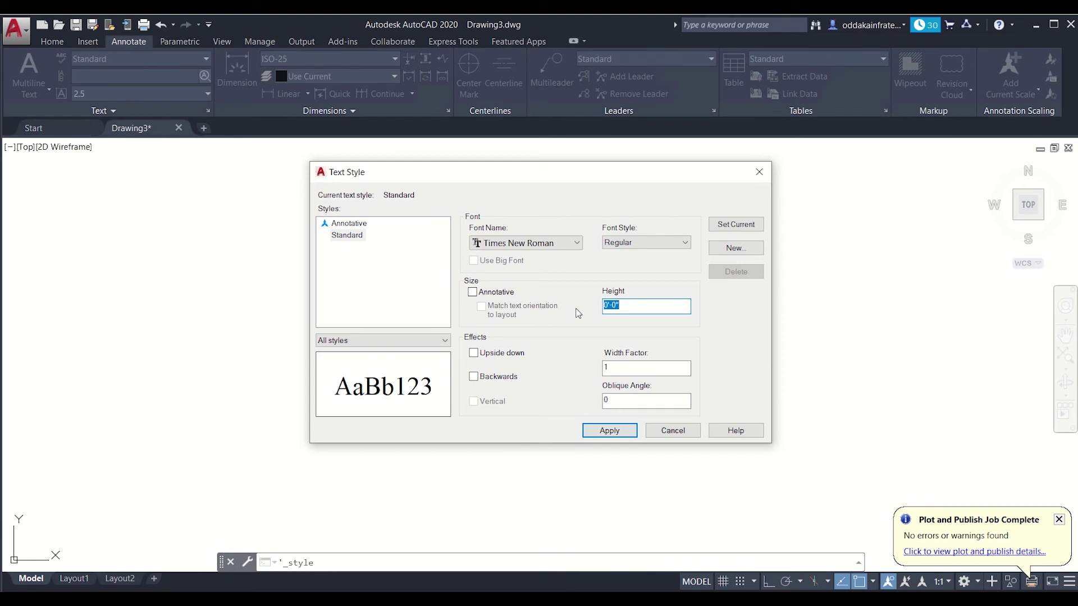
text(1)
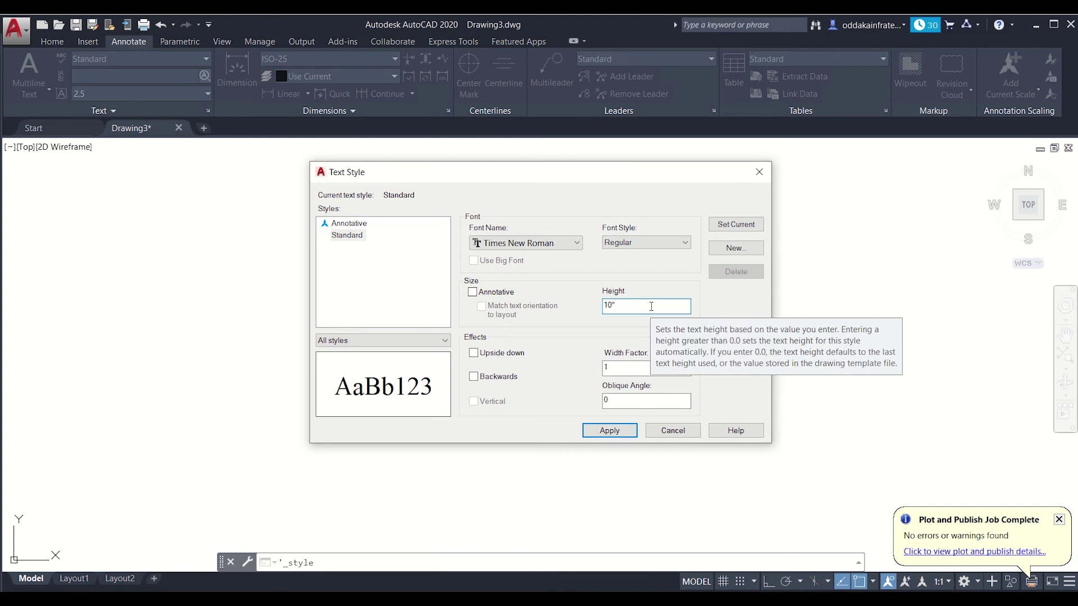
click(730, 226)
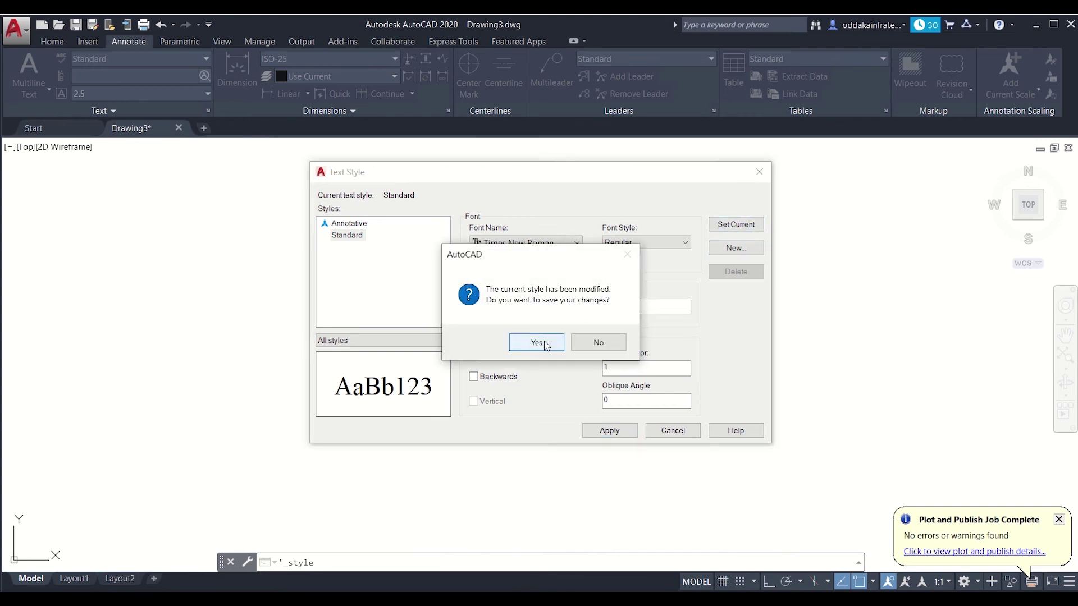
click(548, 342)
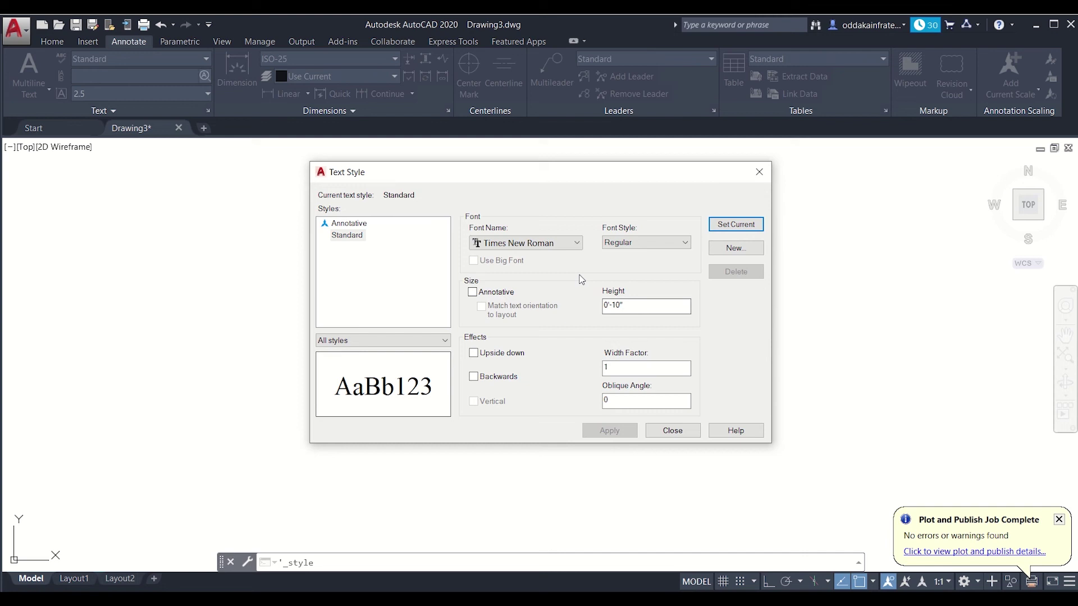
click(673, 431)
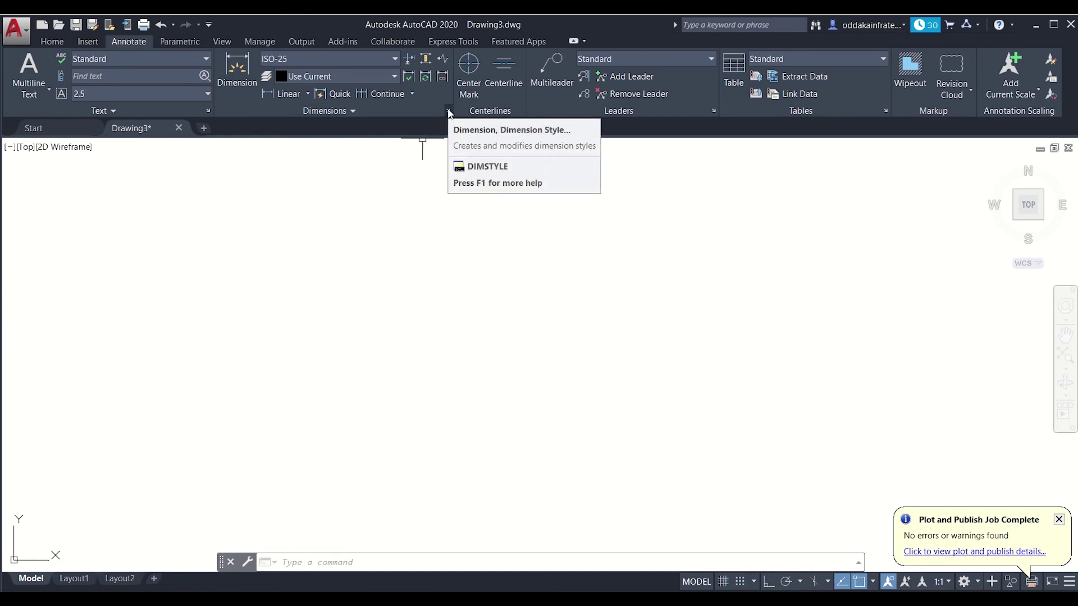
Open the Dimension Style Manager and start modifying the Standard dimension style.
click(449, 112)
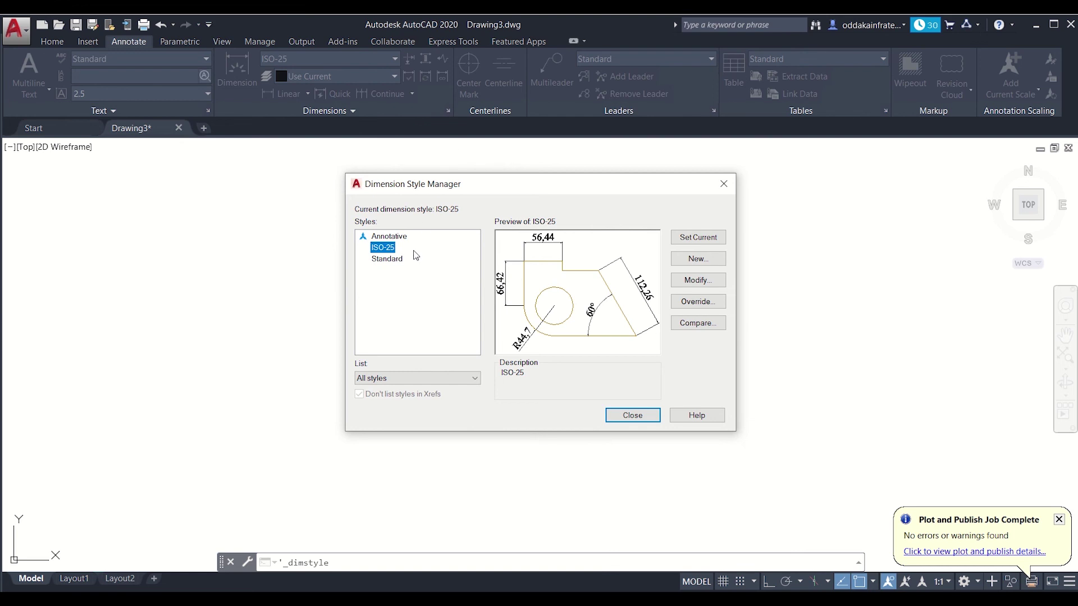
click(396, 264)
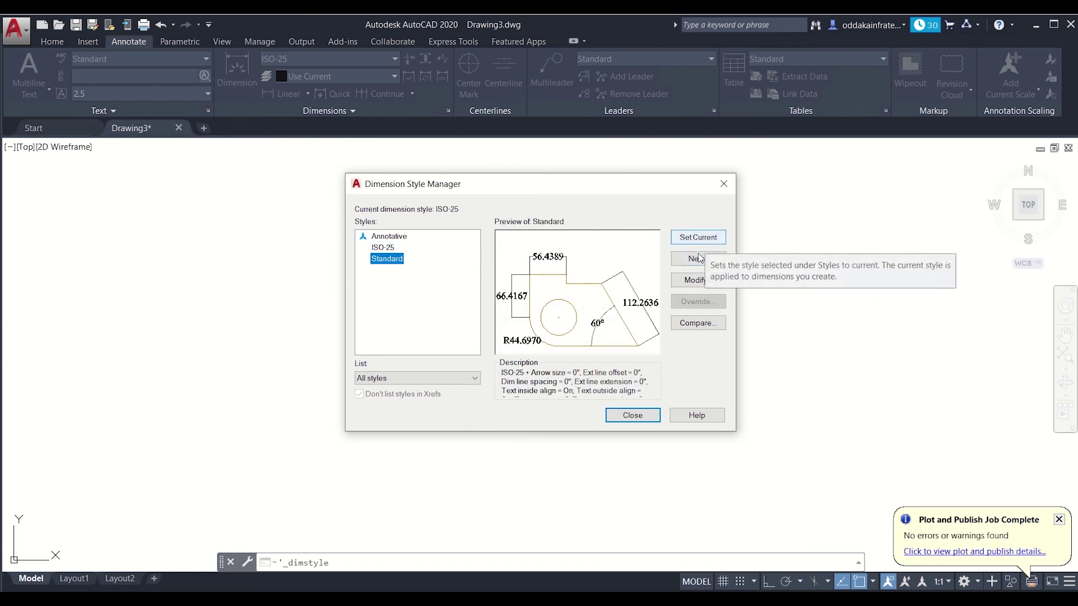
click(694, 280)
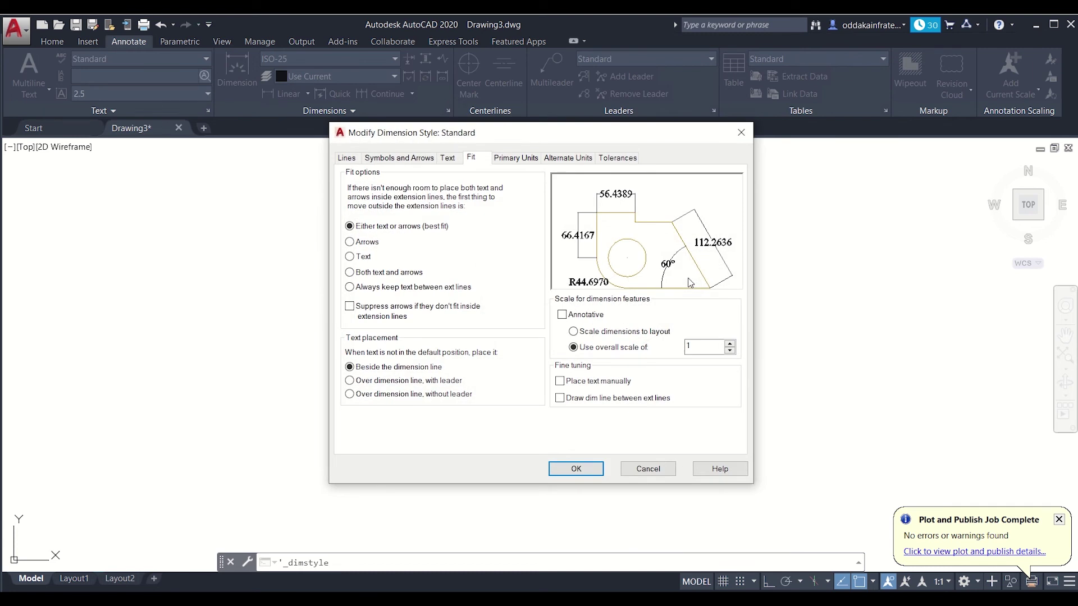
Set the Standard dimension style's arrow size to 10".
click(383, 160)
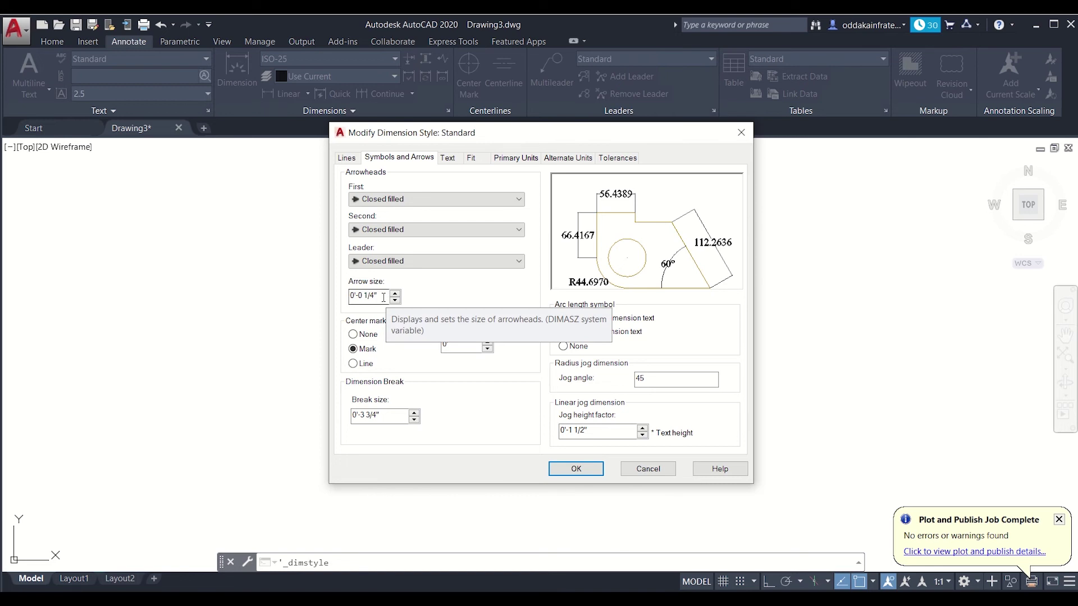
drag(383, 298, 324, 298)
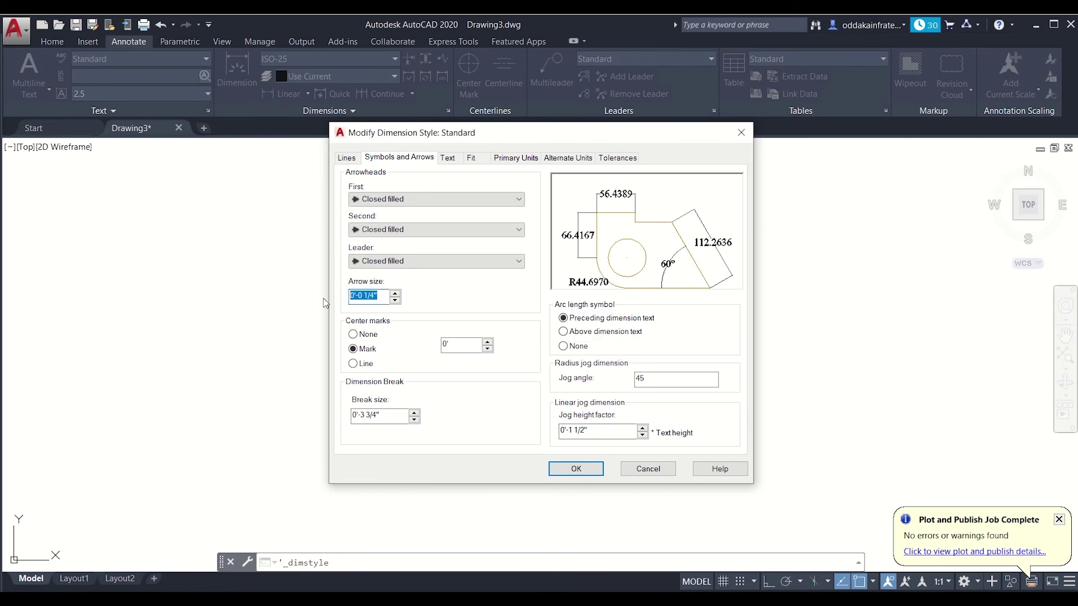
text(10)
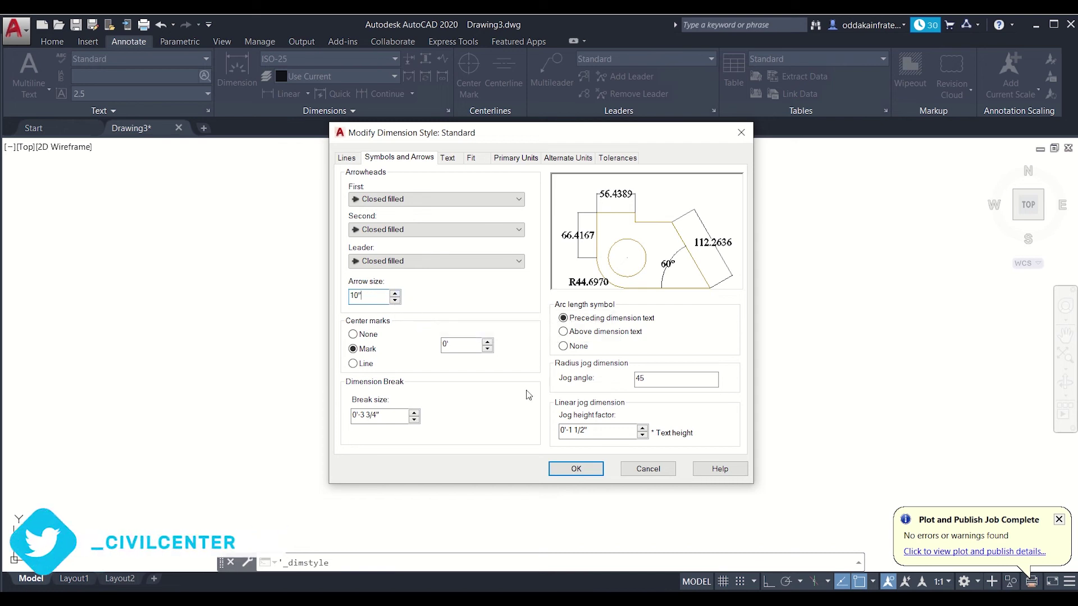
click(448, 159)
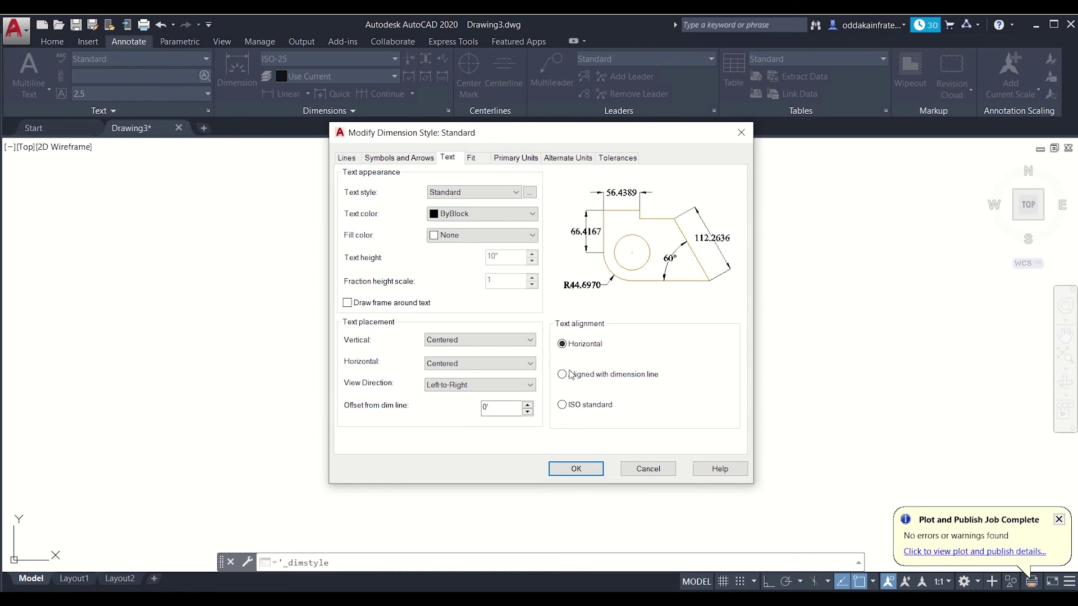
Set dimension text alignment to ISO standard and primary units to Architectural at 0'-0" precision.
click(577, 410)
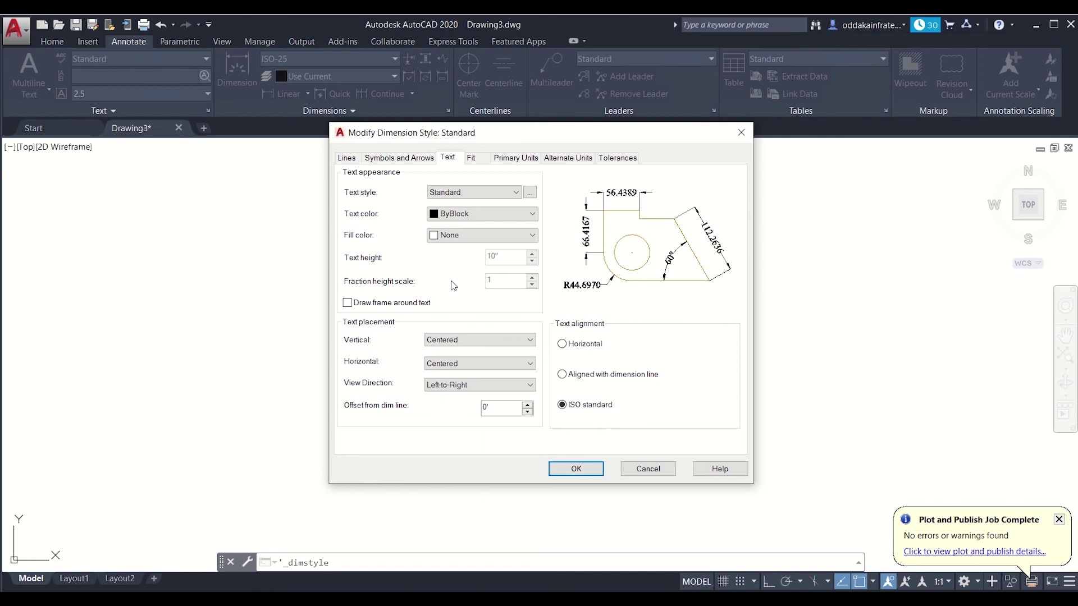
click(509, 160)
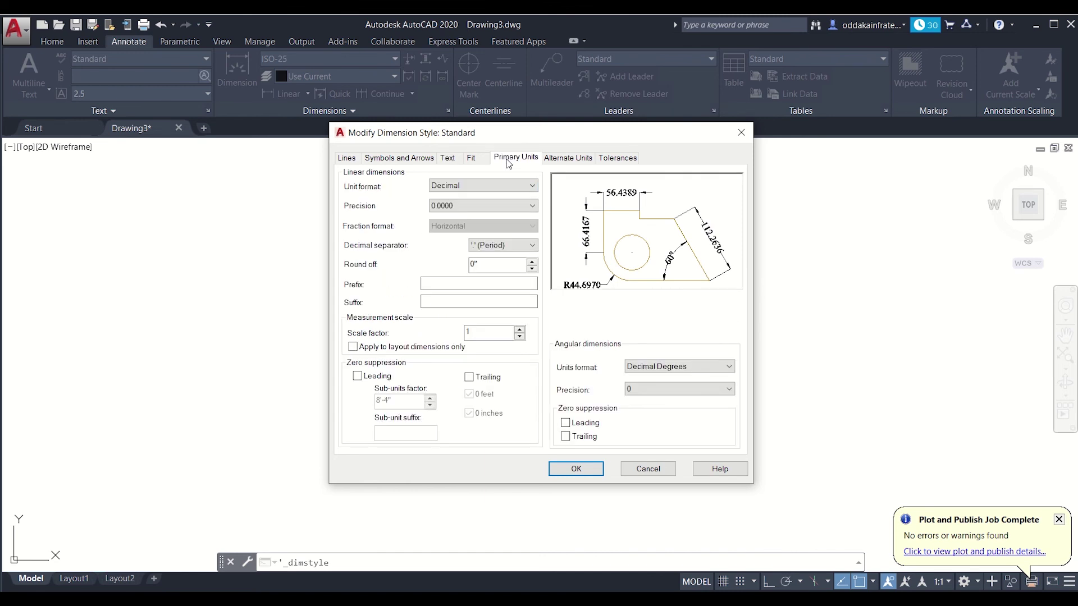
click(495, 187)
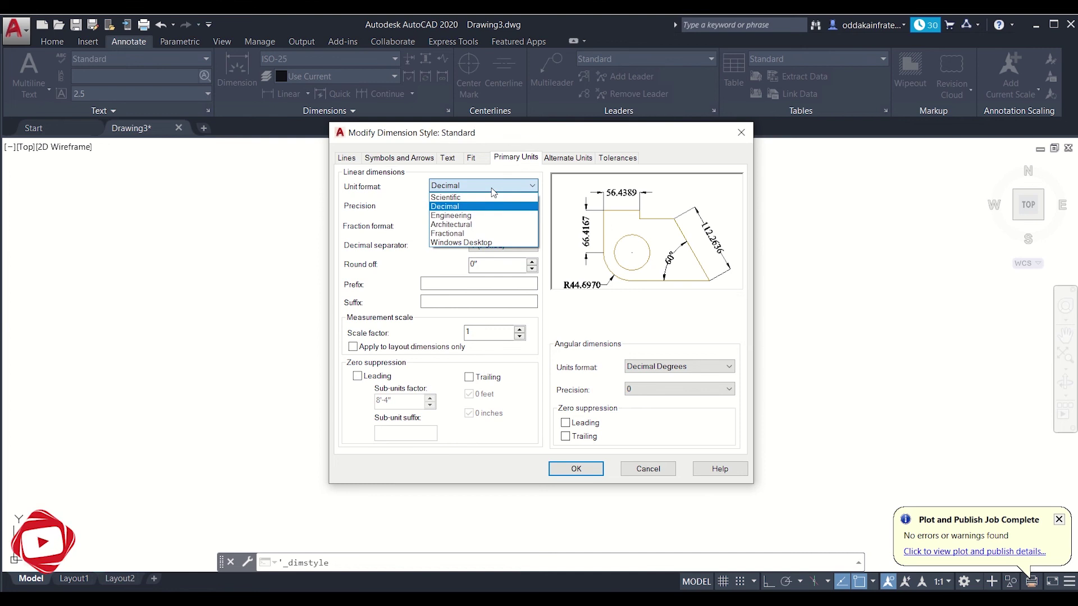
click(478, 225)
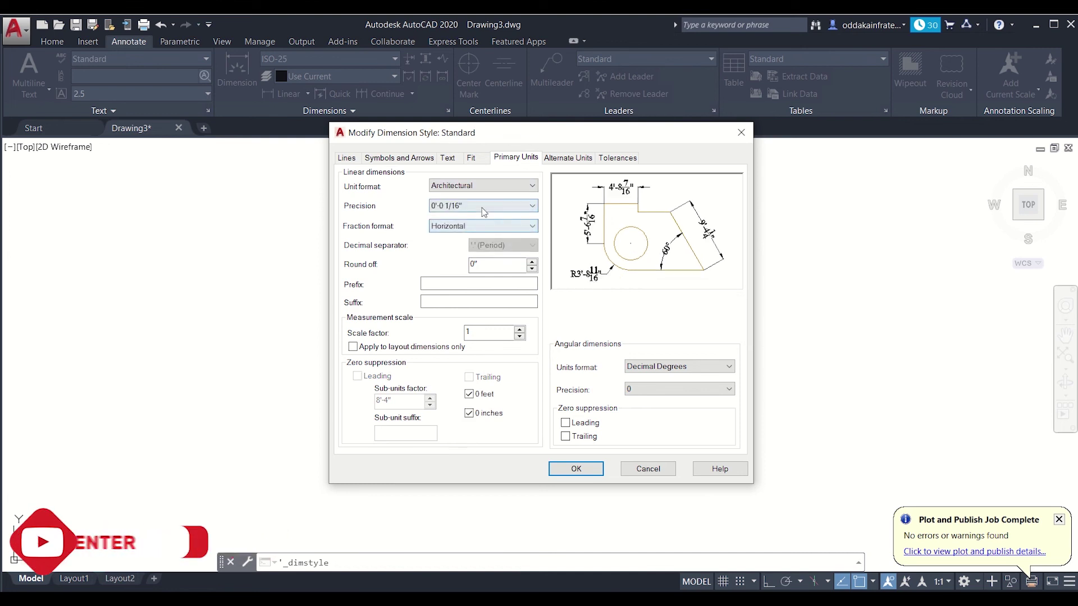
click(480, 207)
click(476, 218)
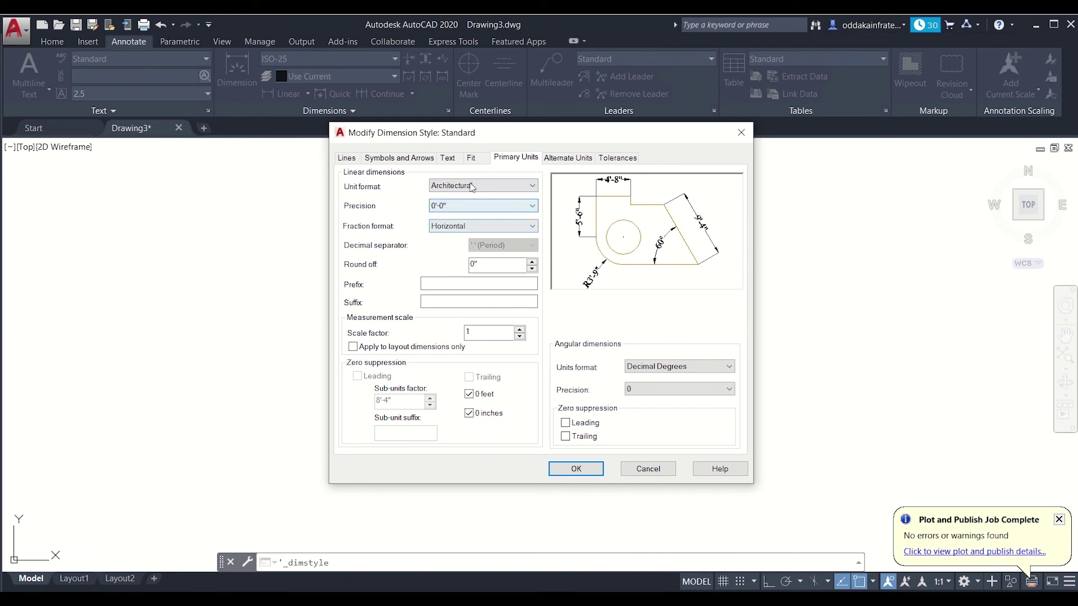
Fit moved text over the dimension line without a leader, then apply and close the manager.
click(472, 159)
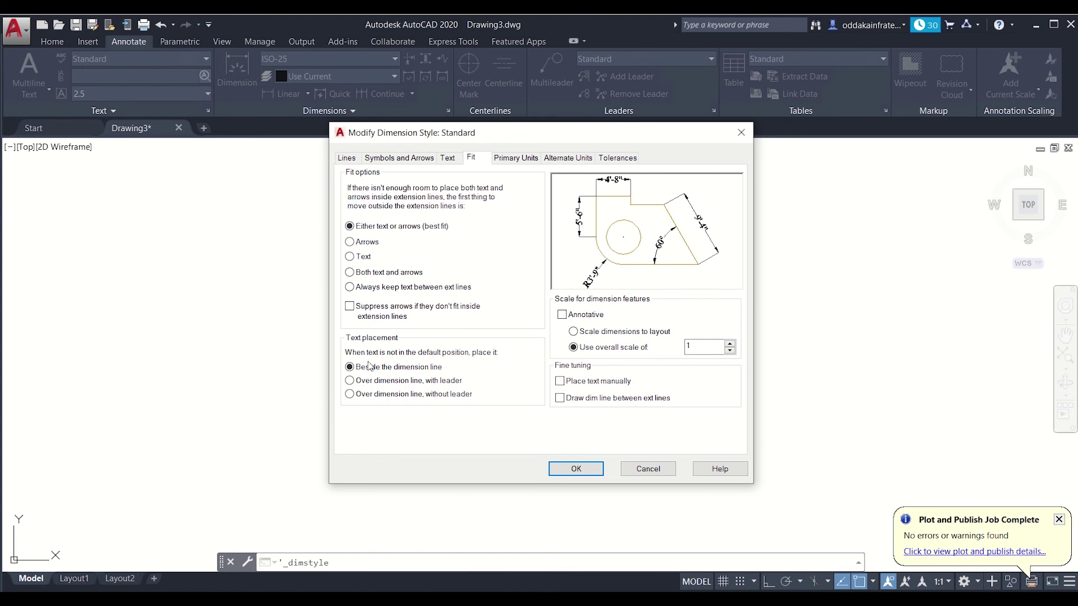
click(357, 394)
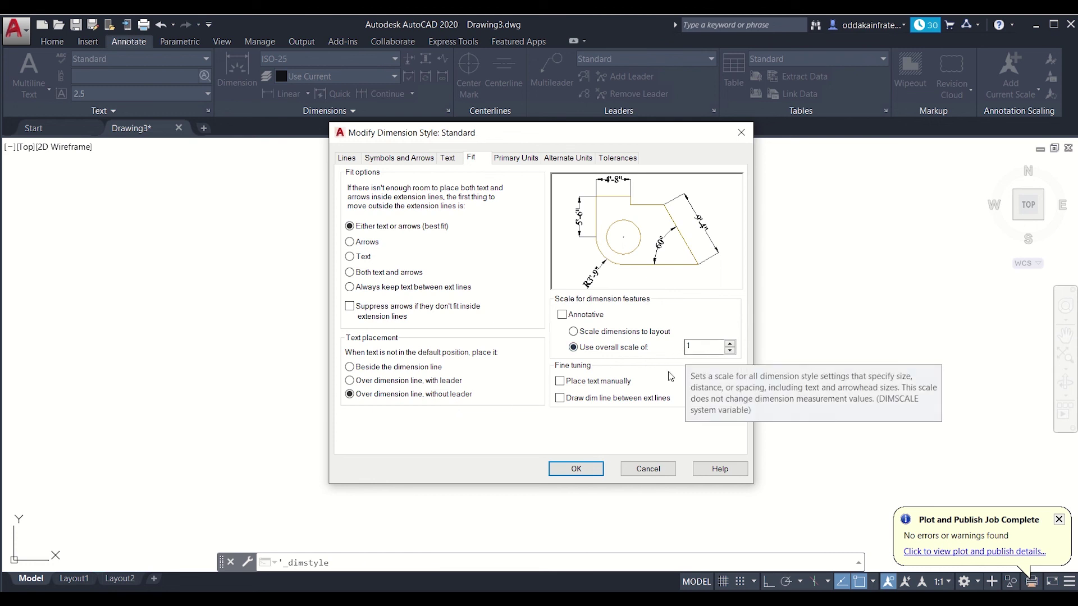
click(577, 469)
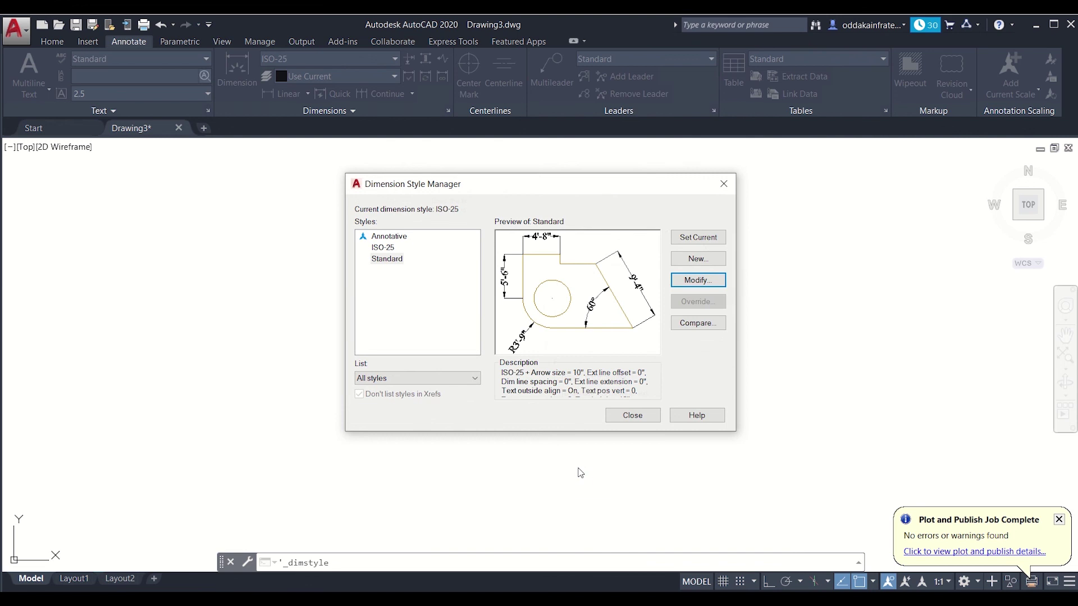
click(632, 415)
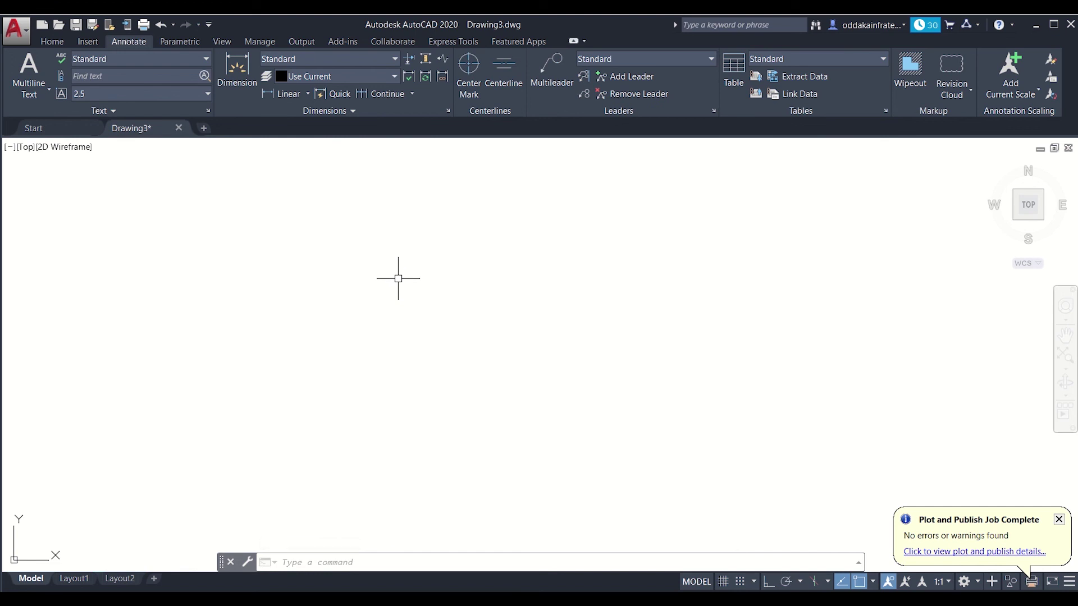
Save the drawing to the Desktop as 'First Floor Plan'.
click(58, 45)
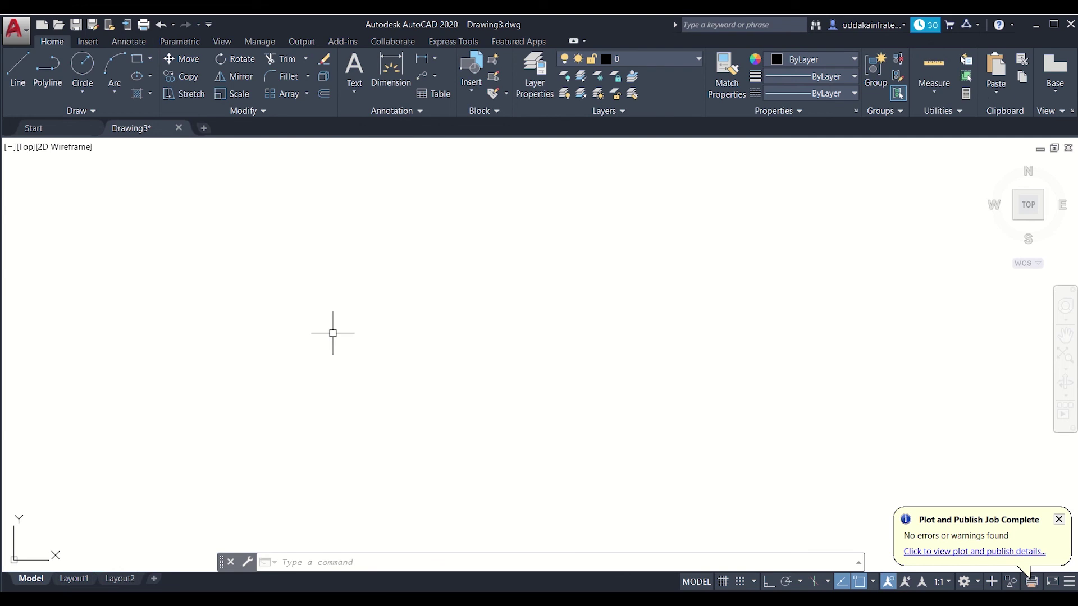
key(ctrl+s)
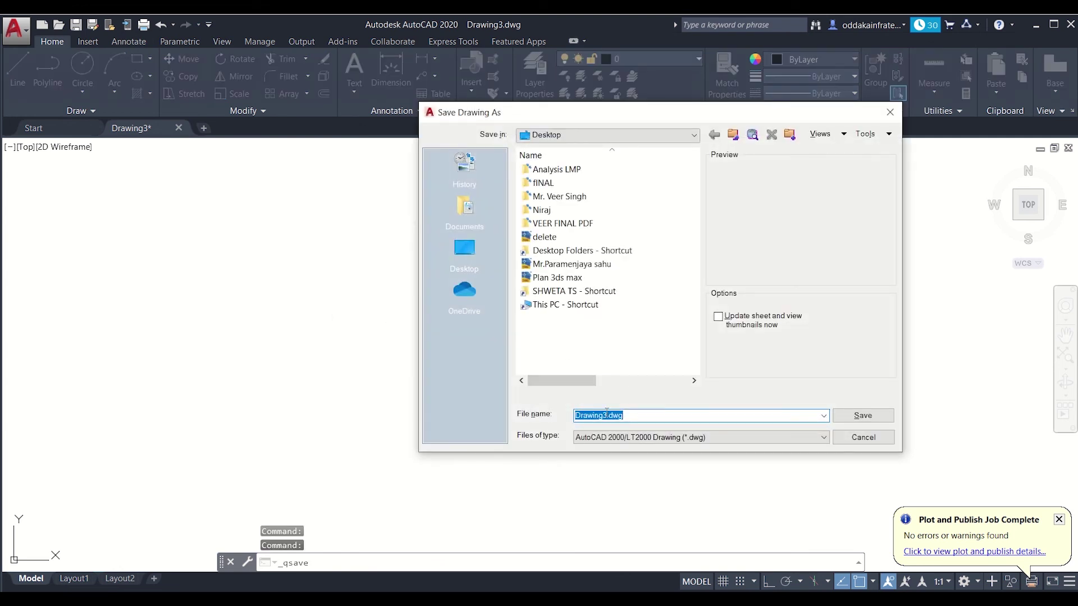
text(F)
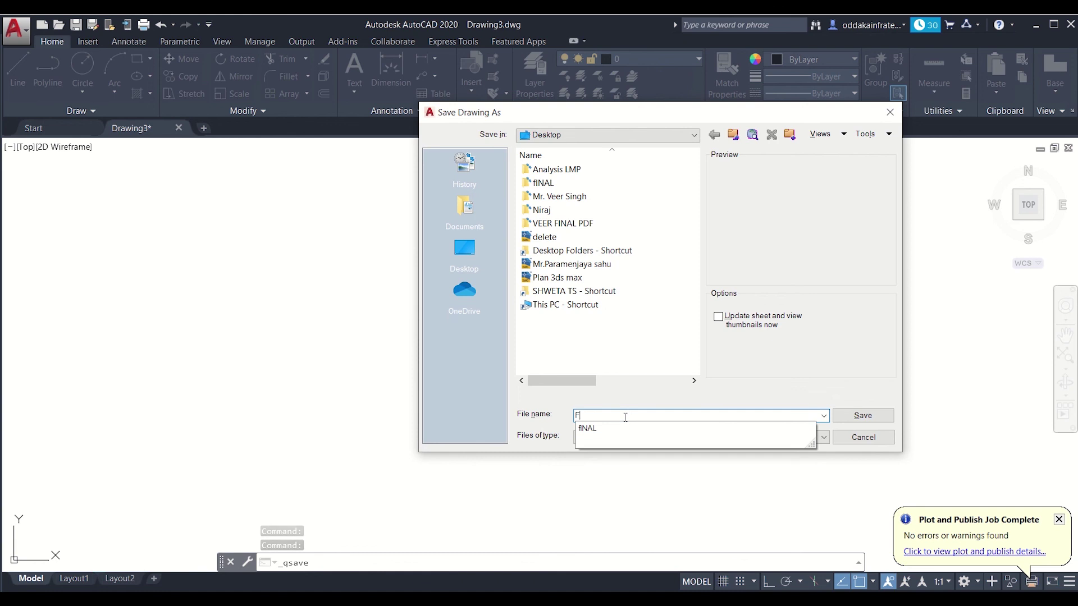
text(irst Floor Plan)
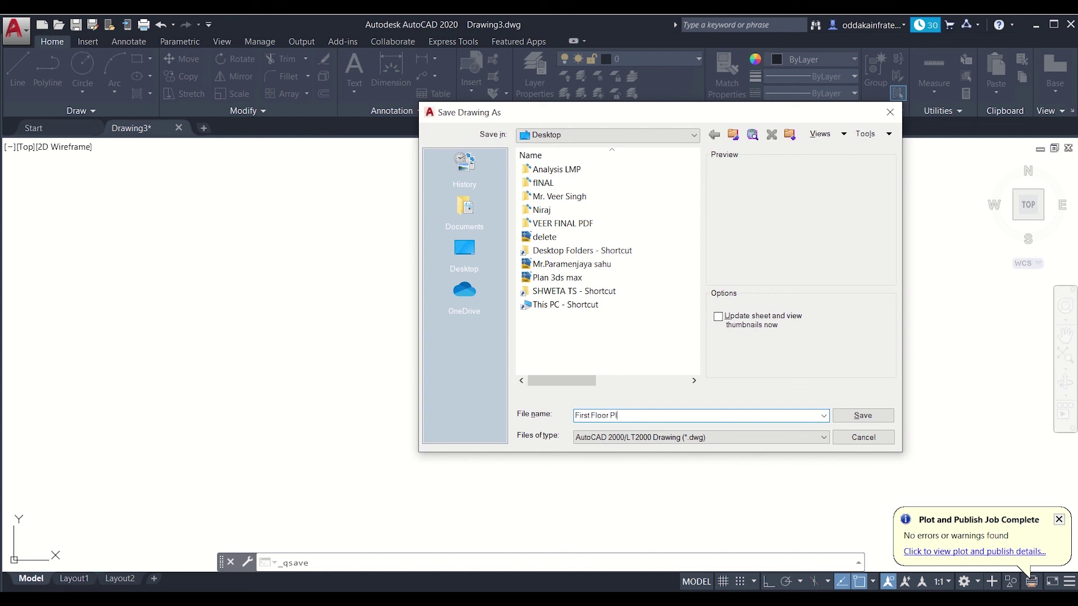
click(863, 416)
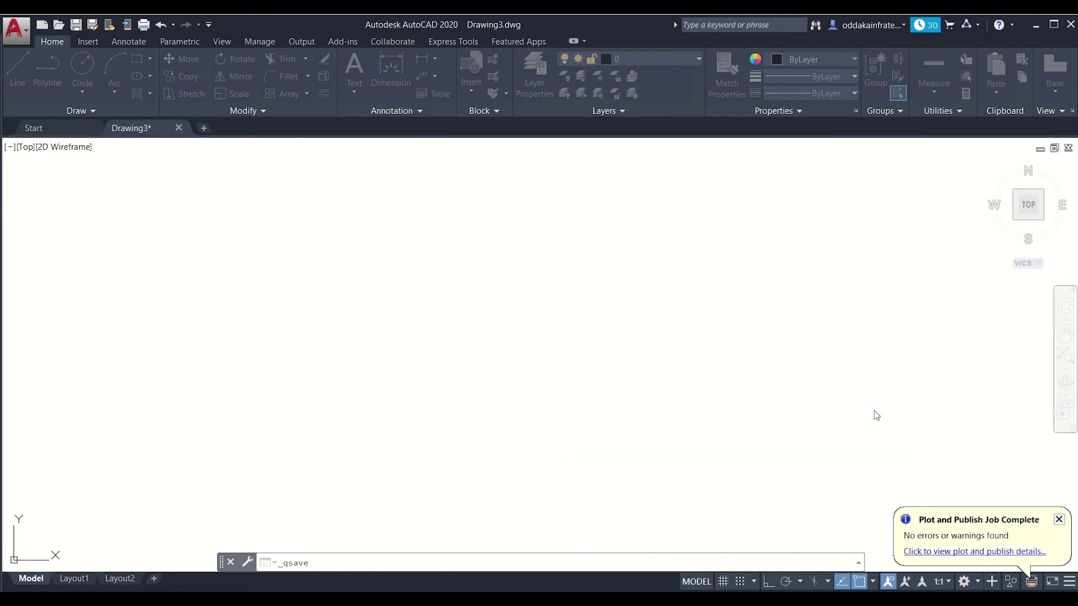